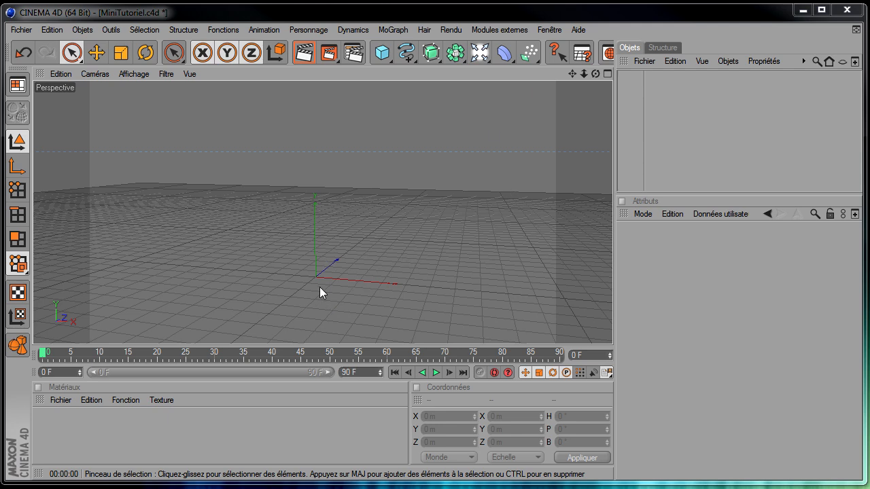
- Add a particle emitter (Emetteur) to the scene and rotate it to a 90° pitch so it emits upward
left_click(529, 53)
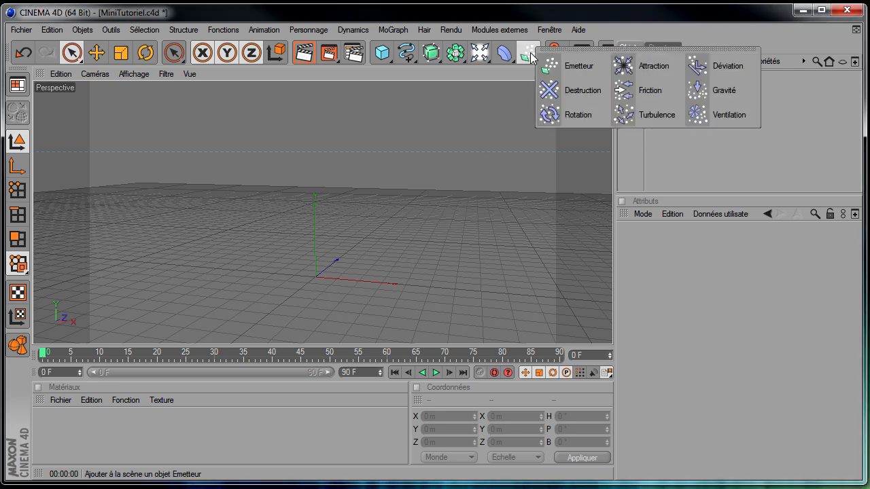
left_click(575, 65)
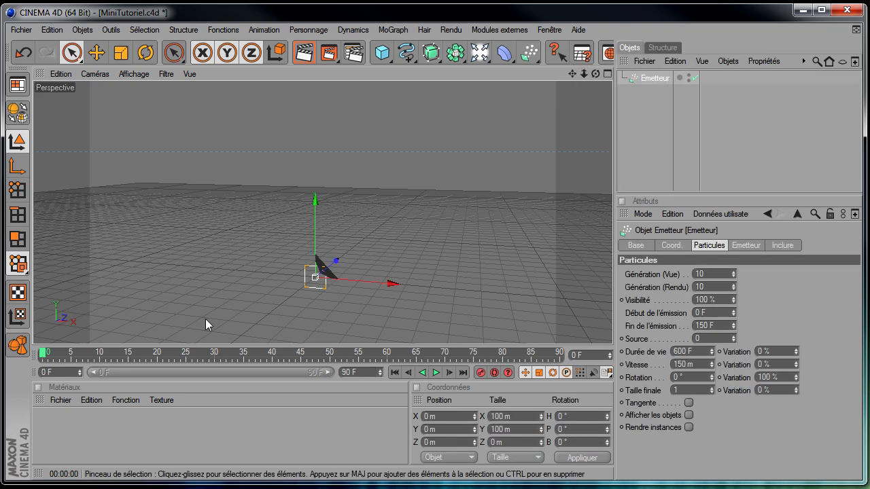
left_click(145, 53)
left_click_drag(304, 247, 305, 312)
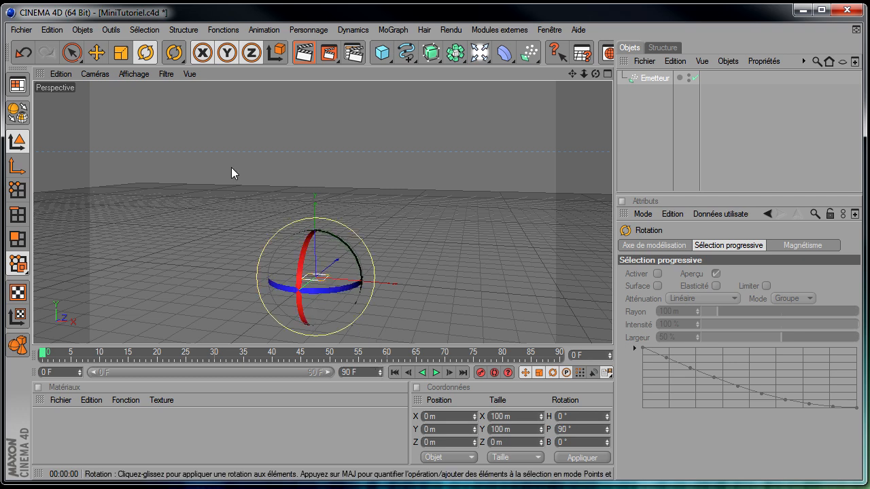
left_click(71, 52)
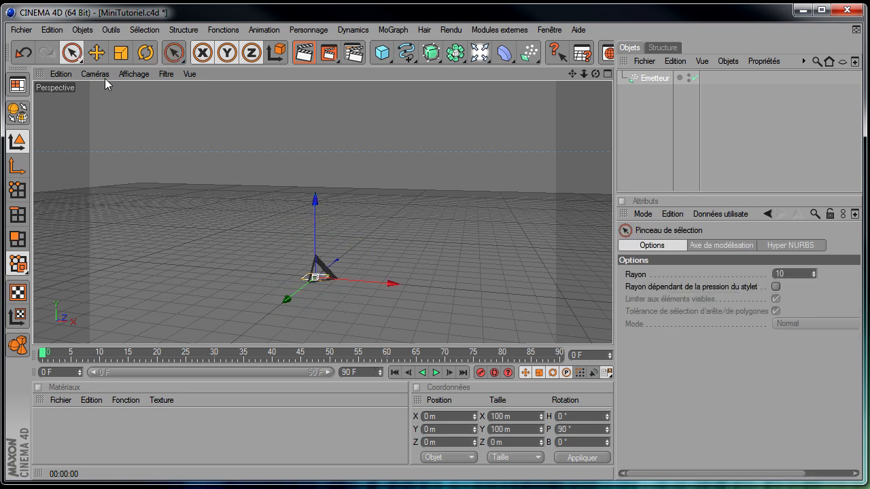
- Set the animation length to 300 frames and extend the displayed timeline range to its full length
double_click(364, 371)
type("300")
key("Return")
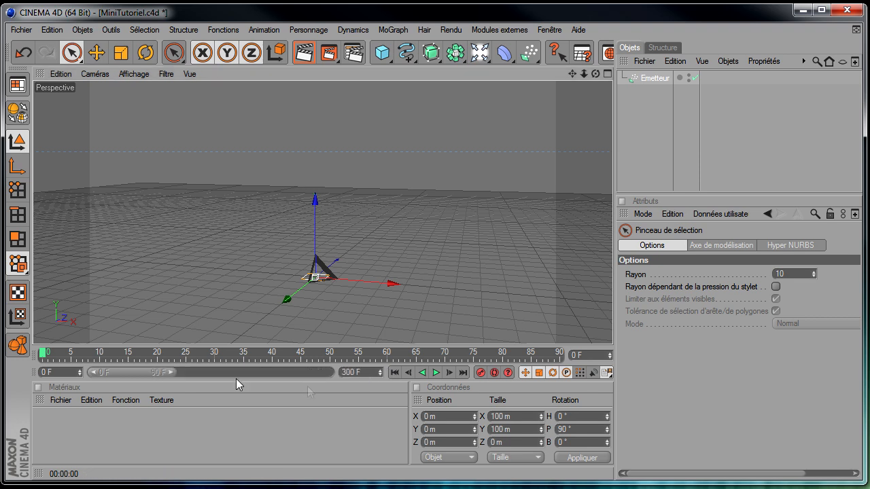
double_click(174, 372)
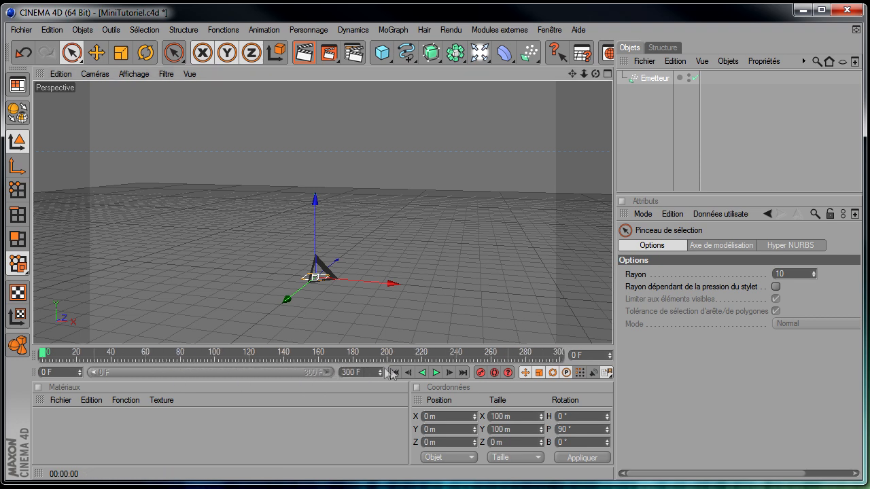
- Play the particle animation up to frame 120, stop it there, and render the perspective view
left_click(435, 373)
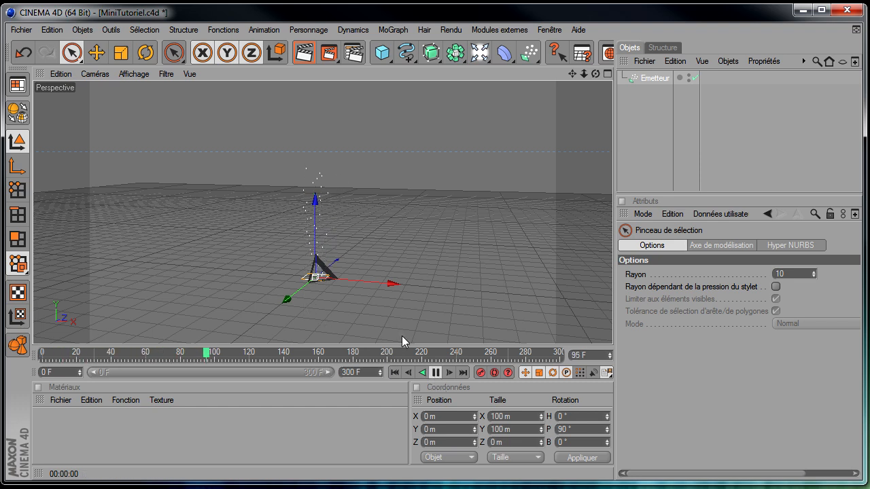
left_click(436, 373)
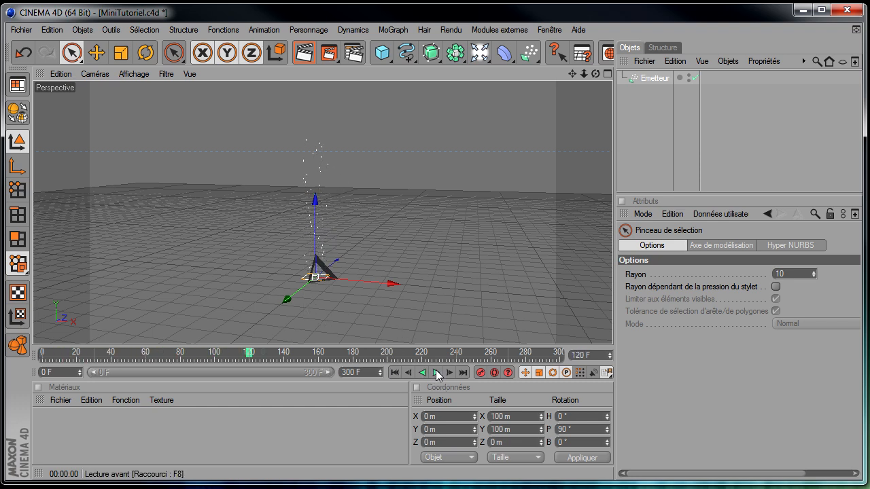
left_click(308, 53)
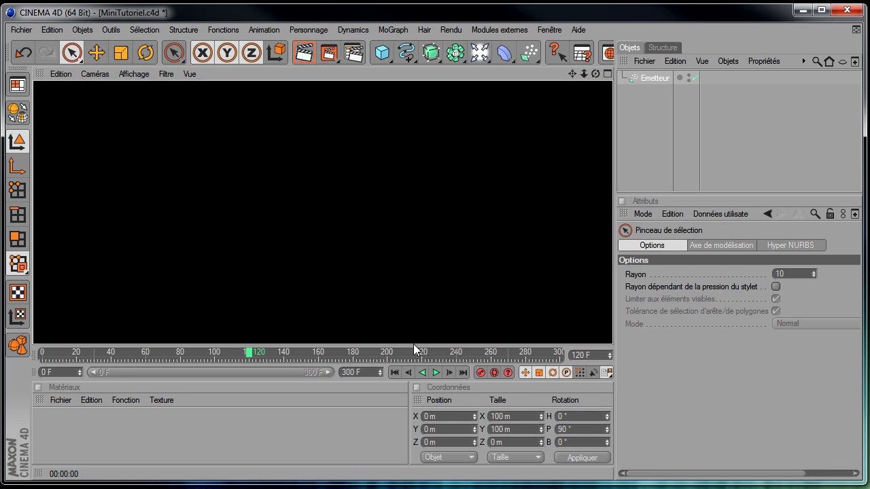
left_click(280, 421)
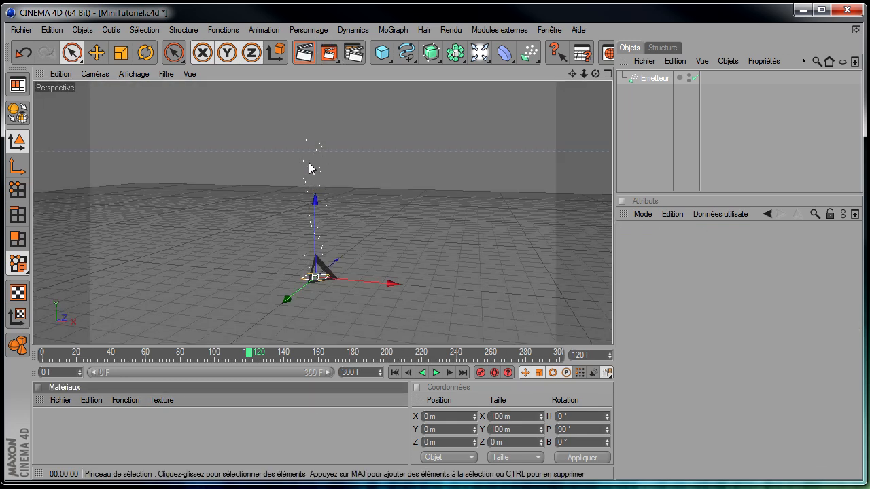
- Add a sphere with a 20 m radius and make it a child of the emitter
left_click_drag(382, 53, 506, 64)
left_click(711, 275)
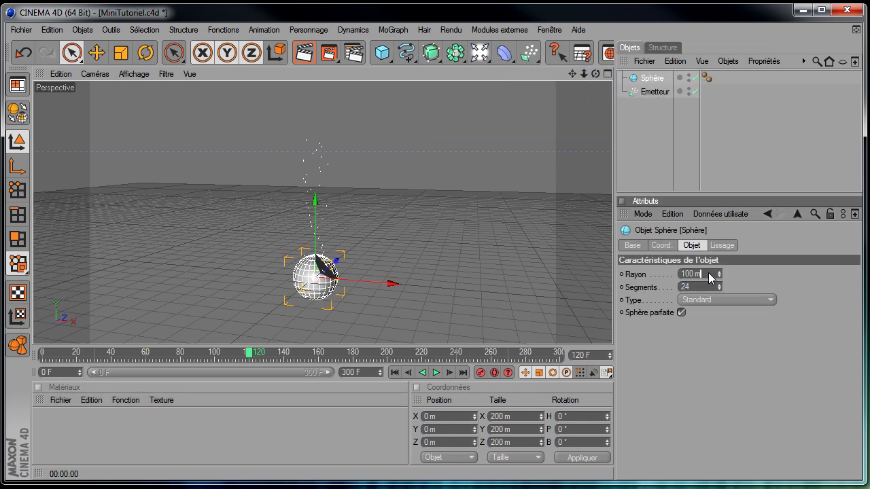
type("20")
key("Return")
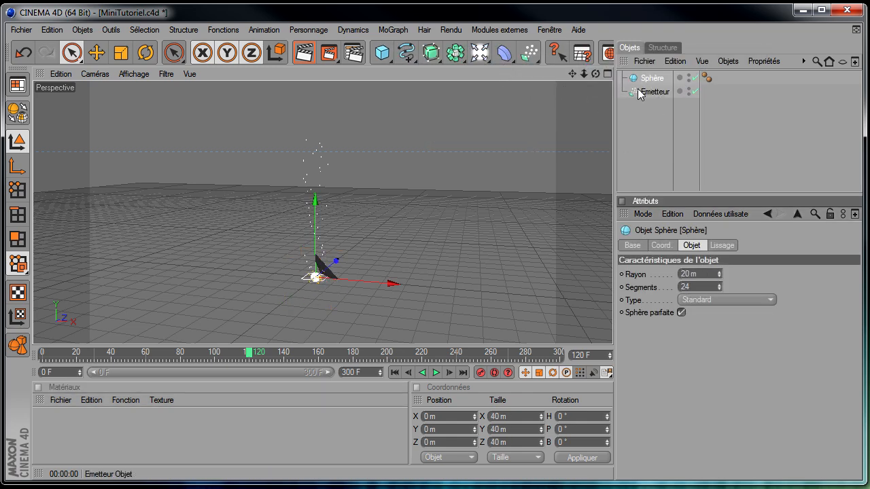
left_click_drag(656, 94, 661, 78)
- Enable Afficher les objets on the emitter and render the perspective view
left_click(661, 79)
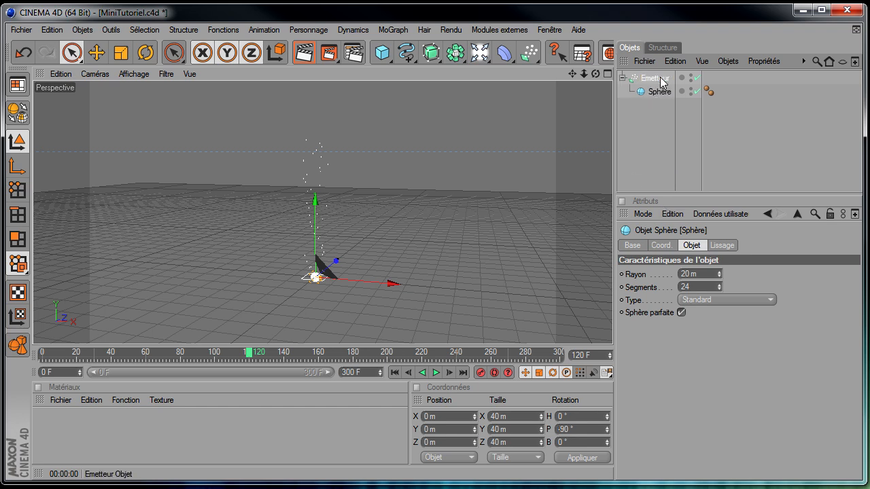
left_click(689, 414)
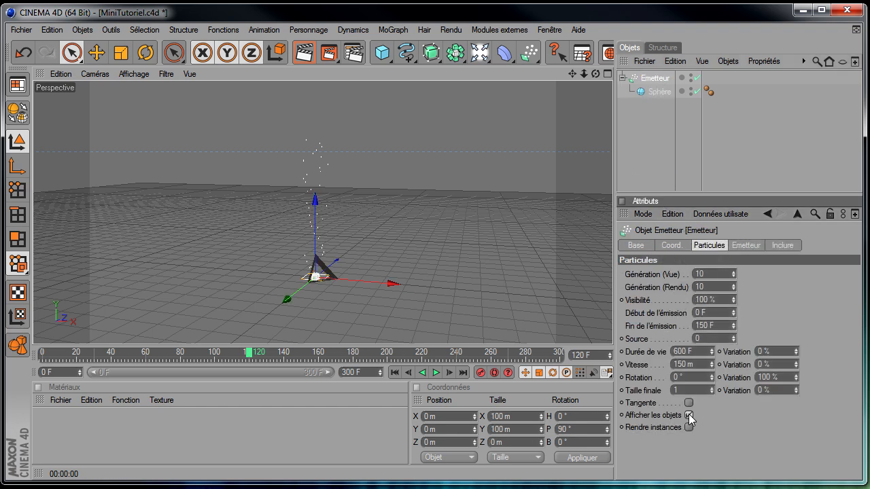
left_click(304, 52)
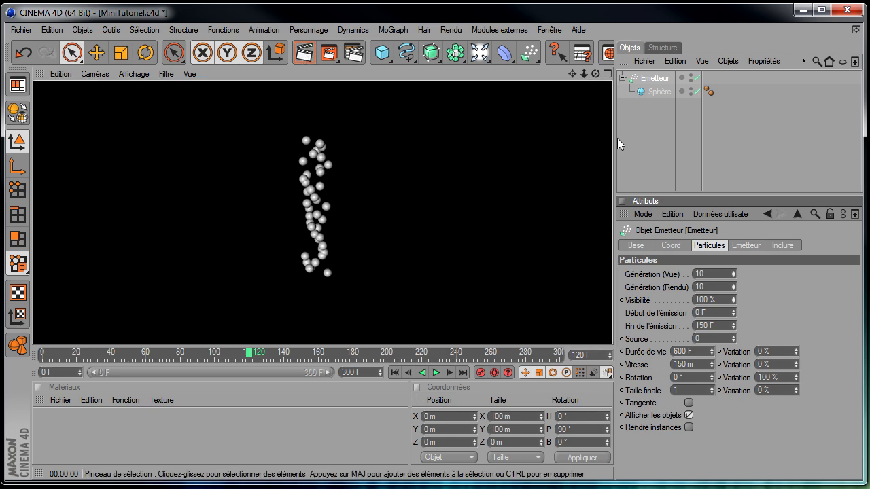
- Delete the sphere nested under the emitter
left_click(653, 93)
key("Delete")
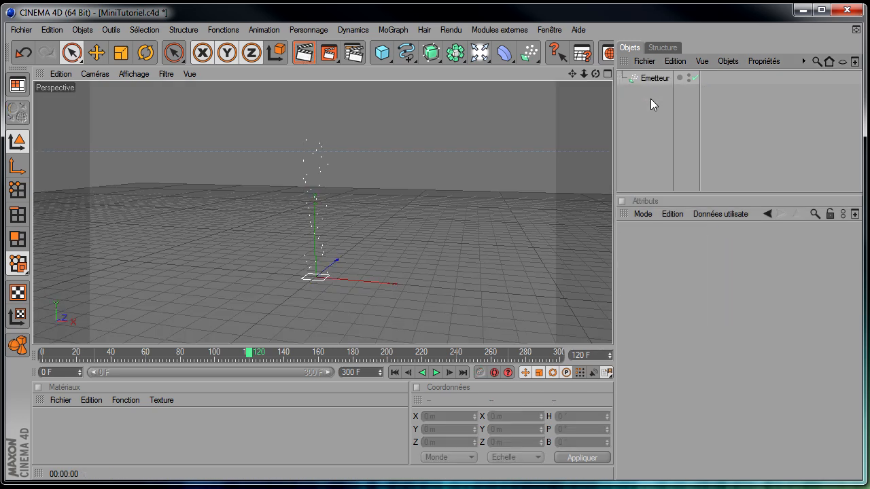
left_click(647, 79)
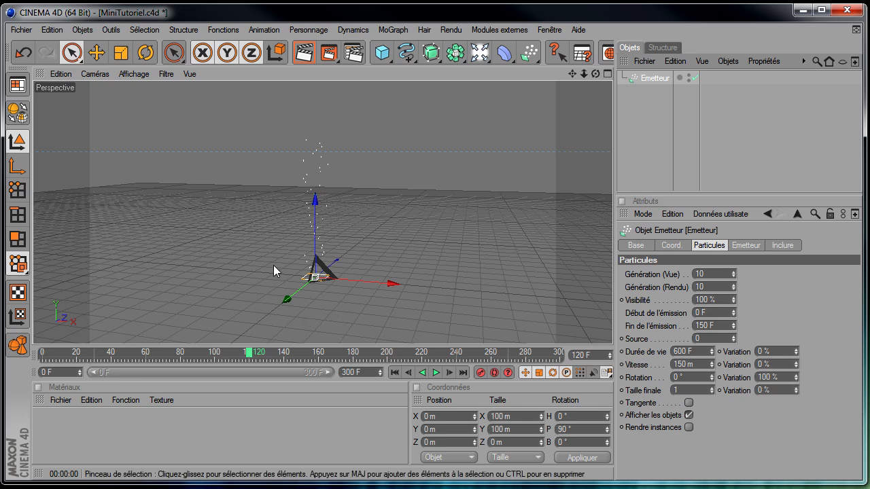
left_click(624, 140)
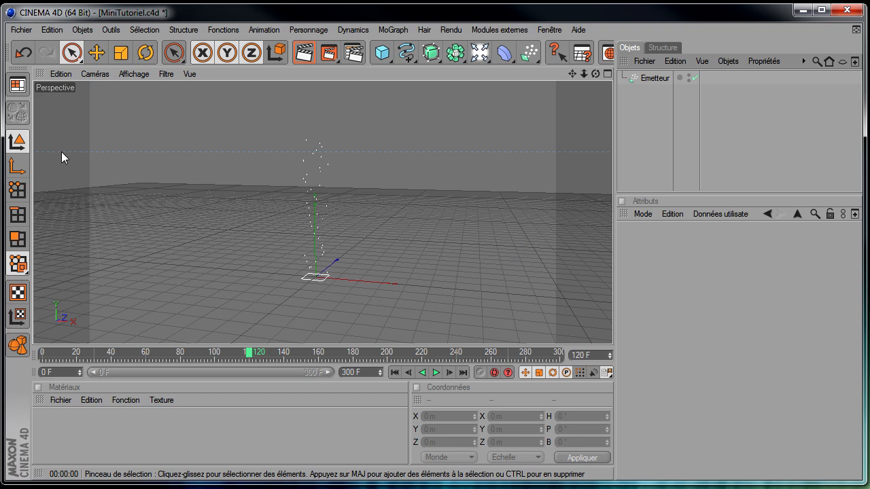
- Add an Environnement scene object
left_click(84, 30)
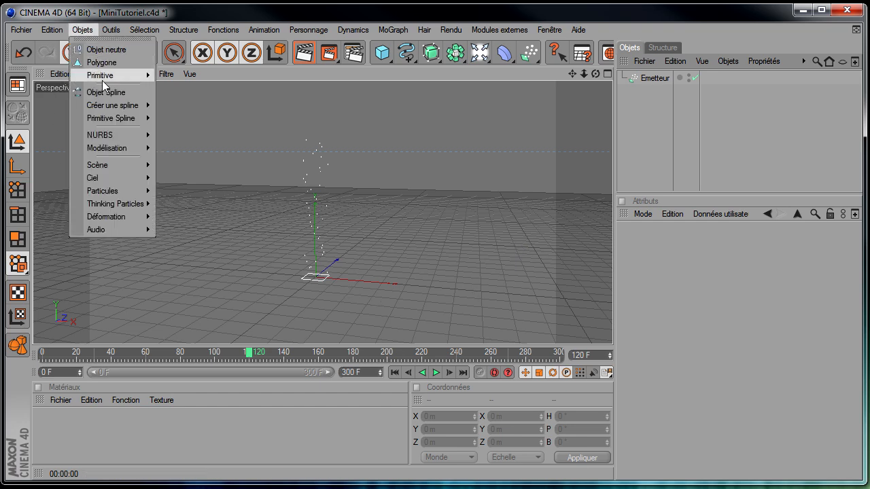
mouse_move(115, 164)
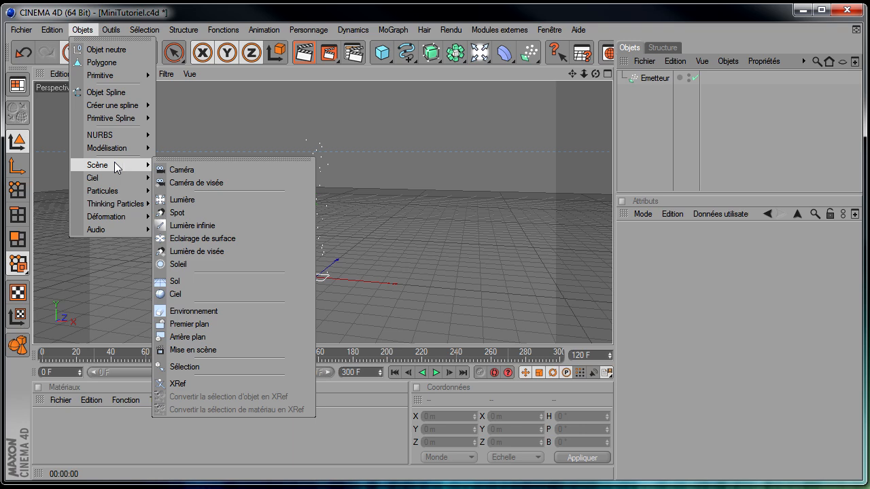
left_click(218, 311)
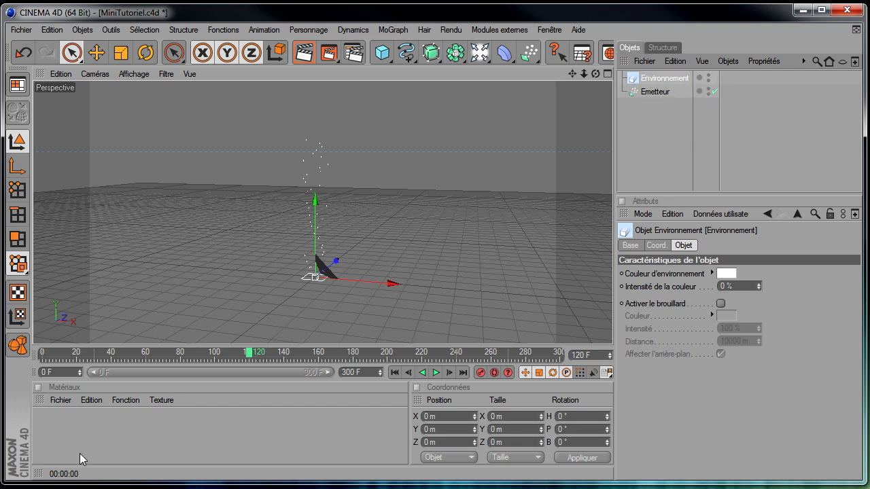
- Create a PyroCluster Traceur de volume material and apply it to the Environnement object
left_click(98, 427)
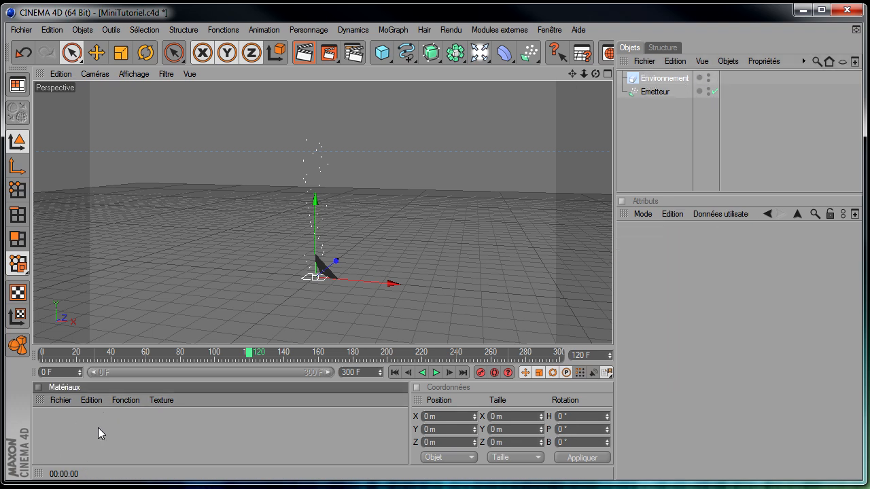
left_click(64, 401)
mouse_move(73, 436)
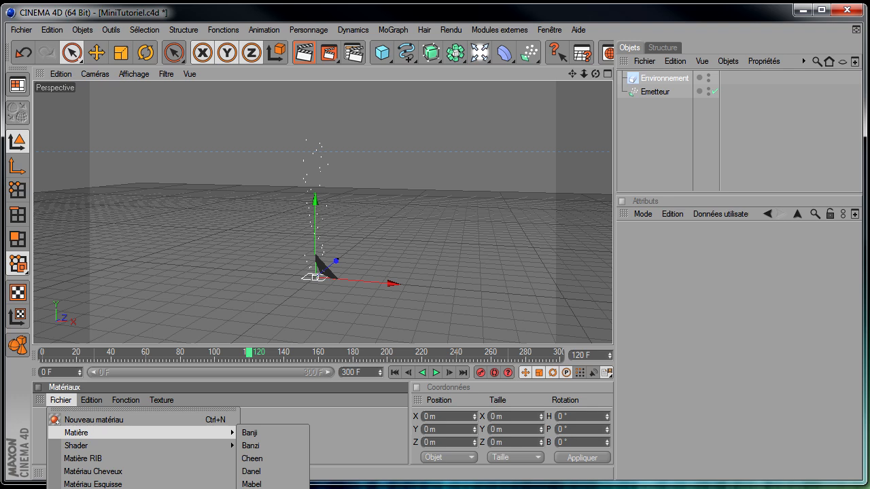
left_click(272, 488)
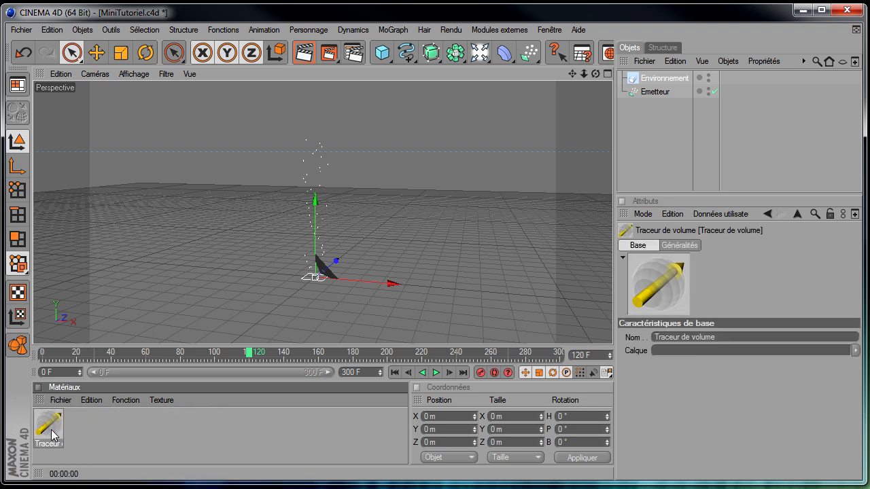
left_click_drag(672, 81, 670, 81)
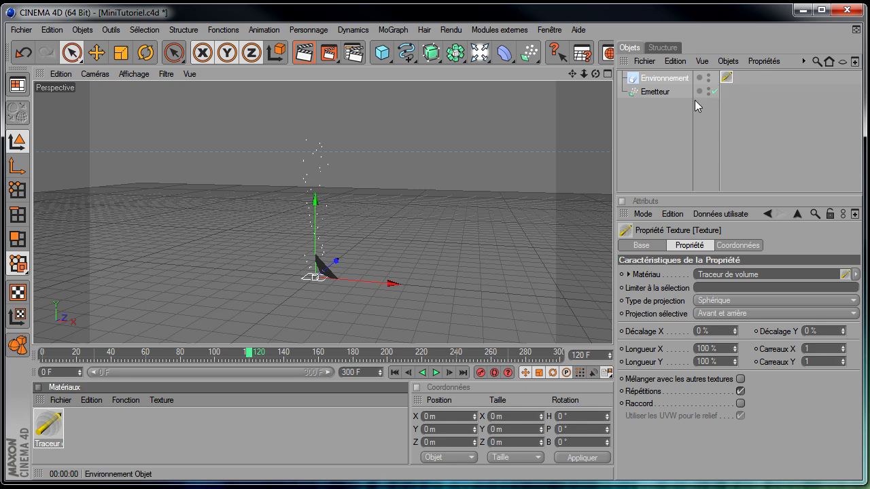
- Create a PyroCluster material, apply it to the emitter, and render the perspective view
left_click(657, 94)
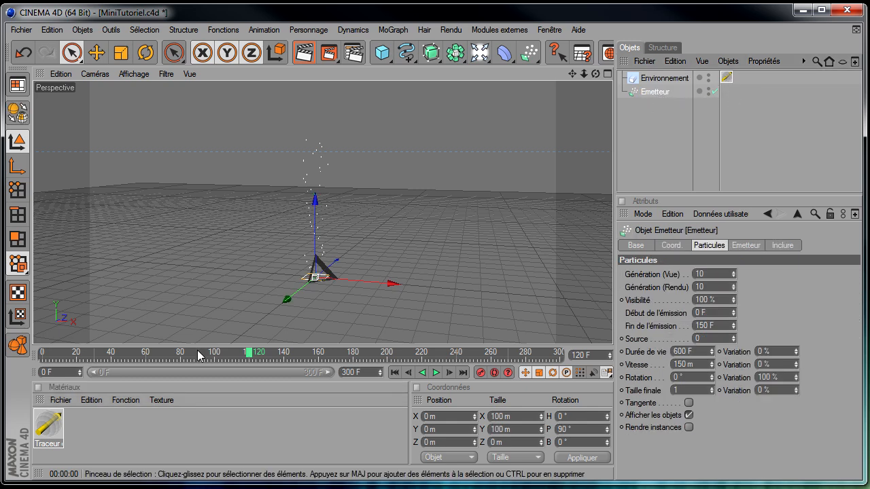
left_click(116, 435)
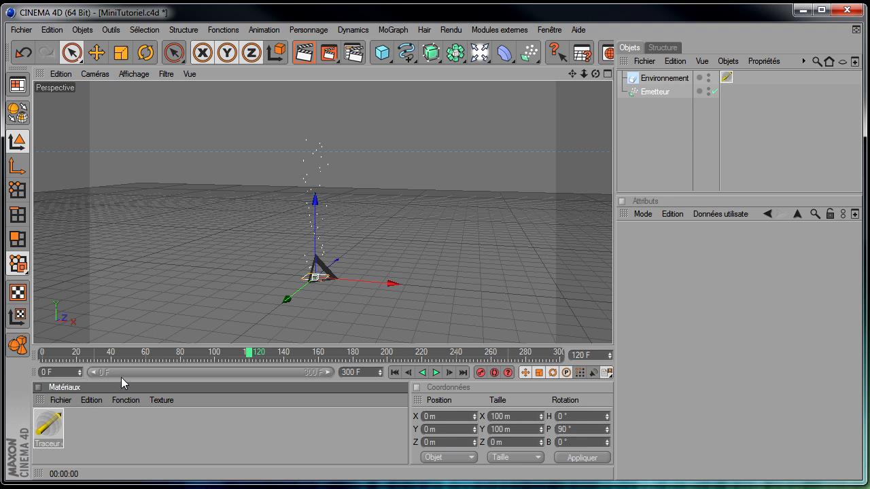
left_click(57, 402)
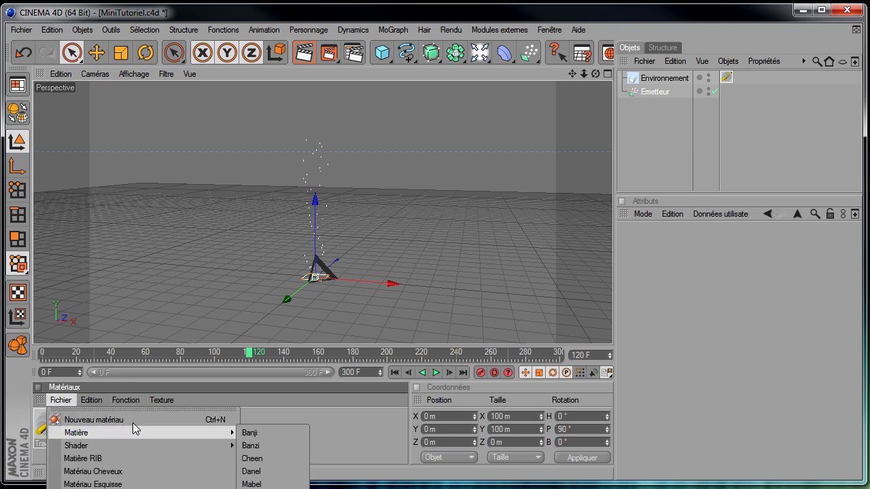
mouse_move(164, 431)
left_click(262, 488)
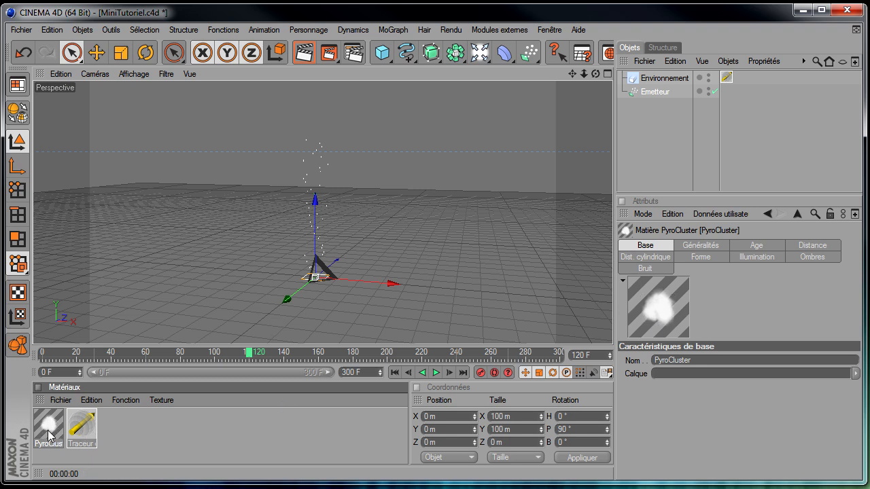
left_click_drag(660, 92, 662, 92)
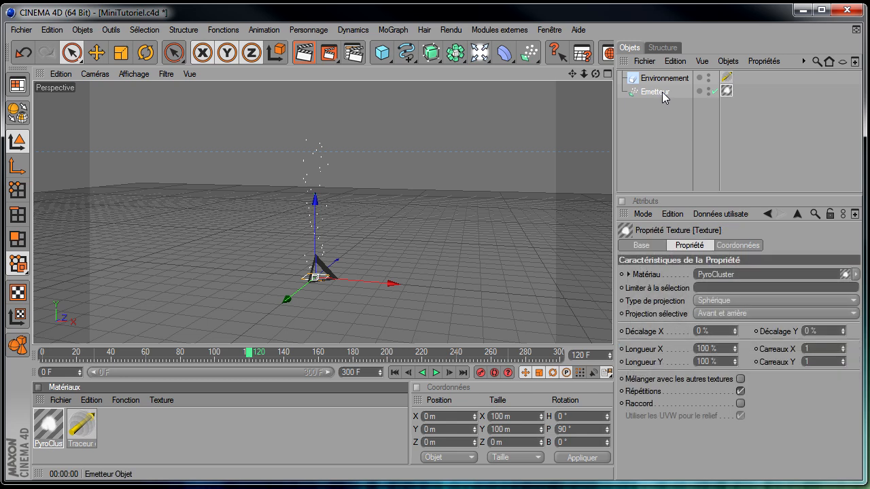
left_click(304, 55)
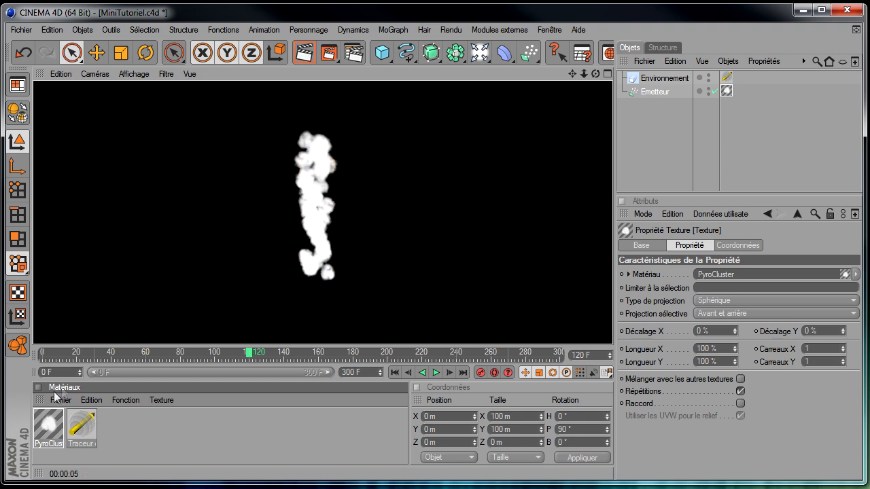
- Try the Feu and Volcan presets on the PyroCluster material, accepting the parameter conversion each time
double_click(47, 435)
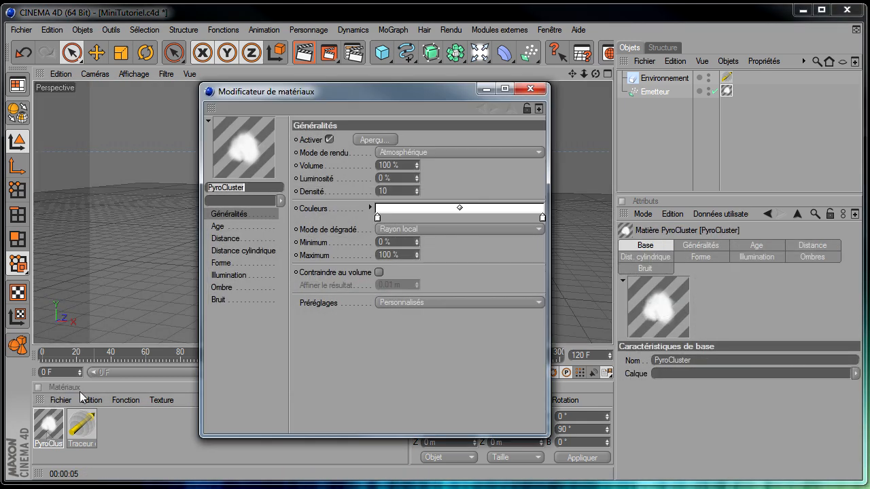
left_click_drag(321, 93, 464, 58)
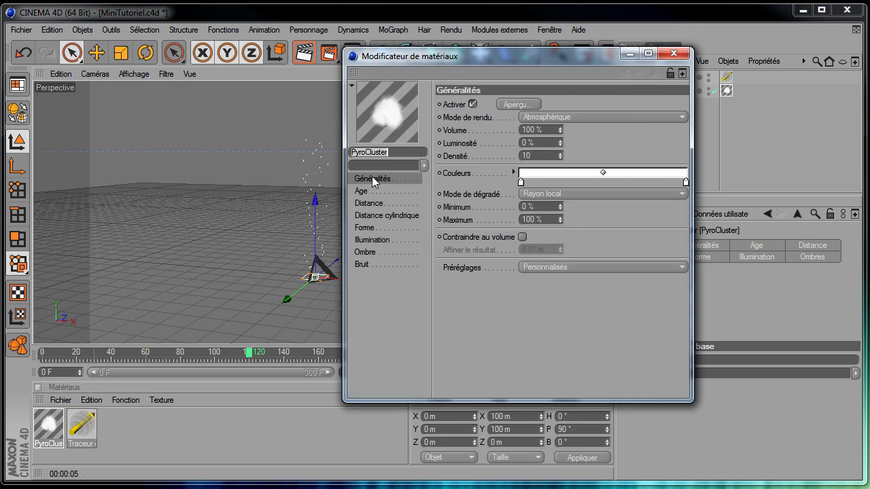
left_click(636, 269)
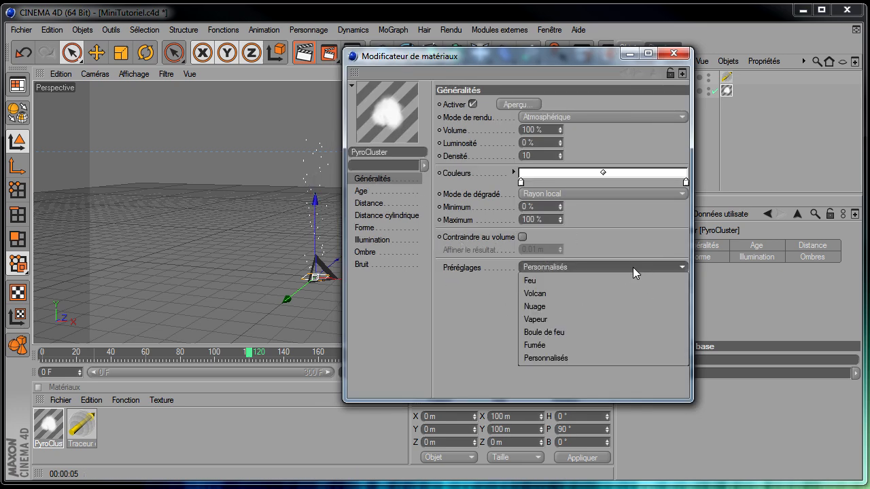
left_click(613, 279)
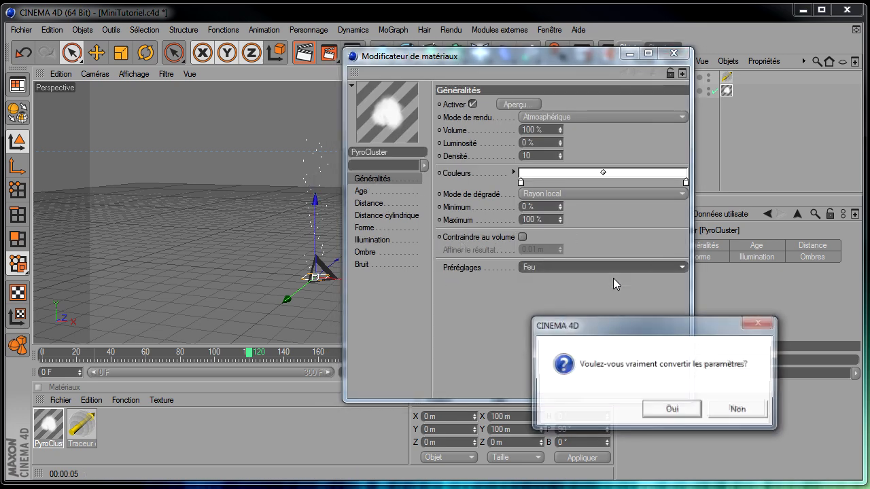
left_click(672, 412)
left_click(541, 269)
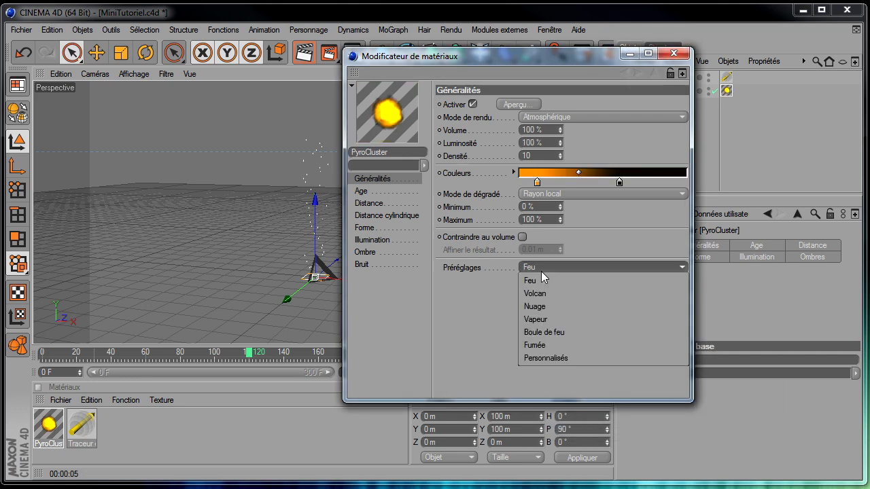
left_click(554, 293)
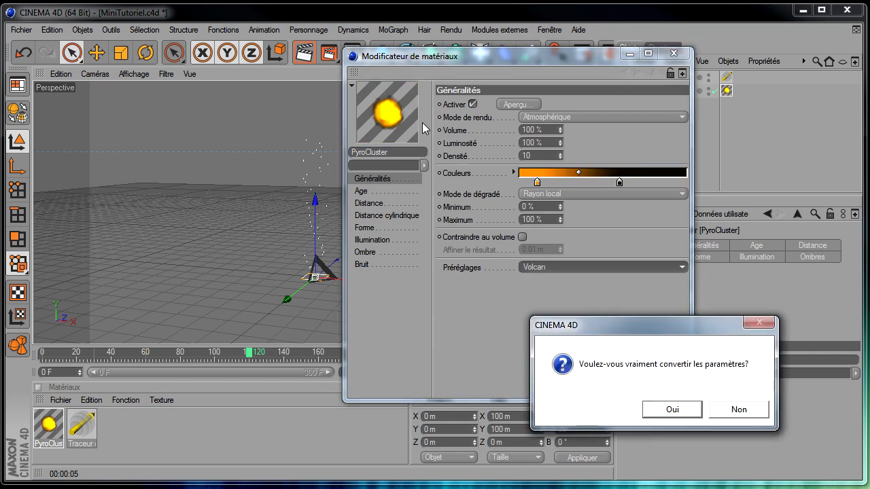
left_click(653, 407)
- Apply the Fumée preset to the PyroCluster material, accept the parameter conversion, and close the material editor
left_click(575, 268)
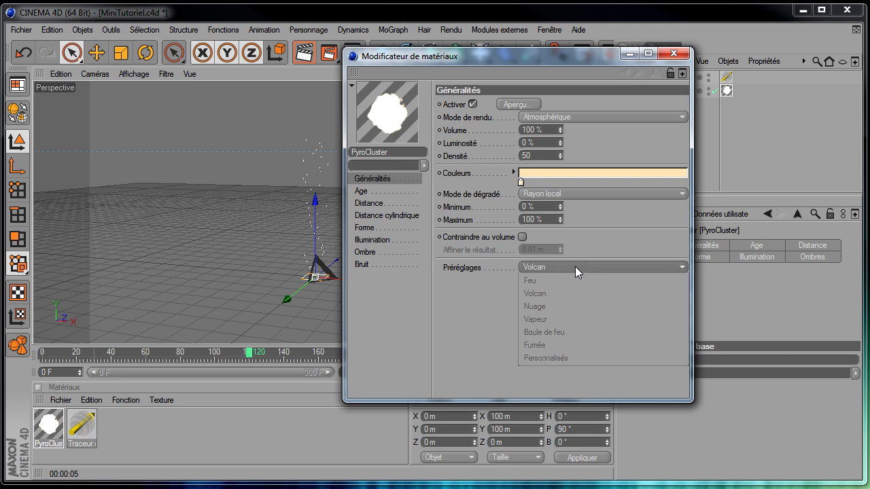
left_click(550, 344)
left_click(672, 409)
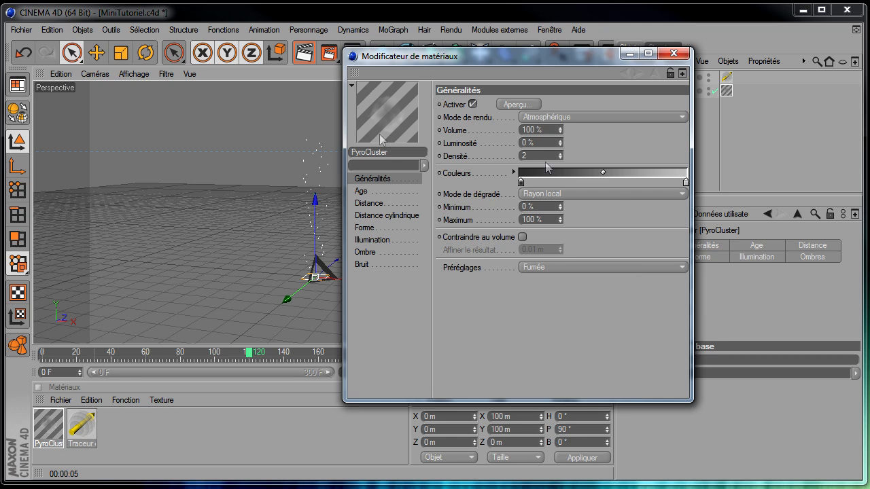
left_click(686, 59)
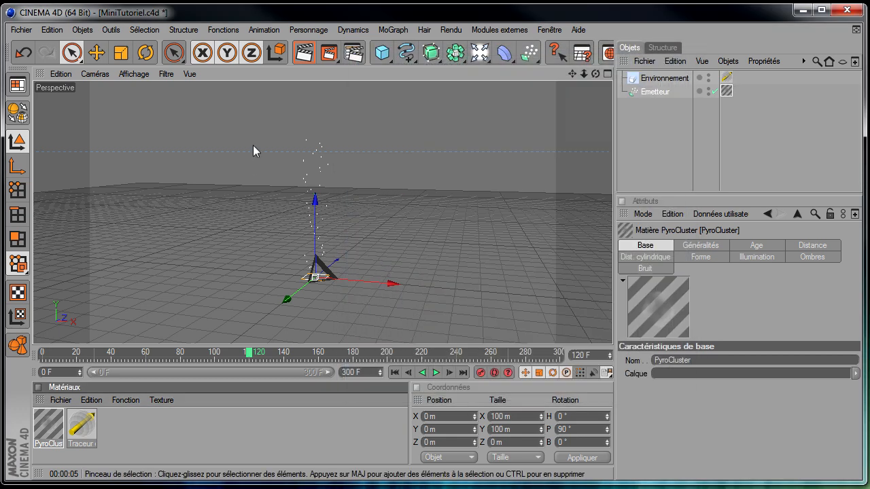
- Add an Arrière plan scene object and create a new standard material applied to it
left_click_drag(479, 53, 543, 166)
double_click(261, 450)
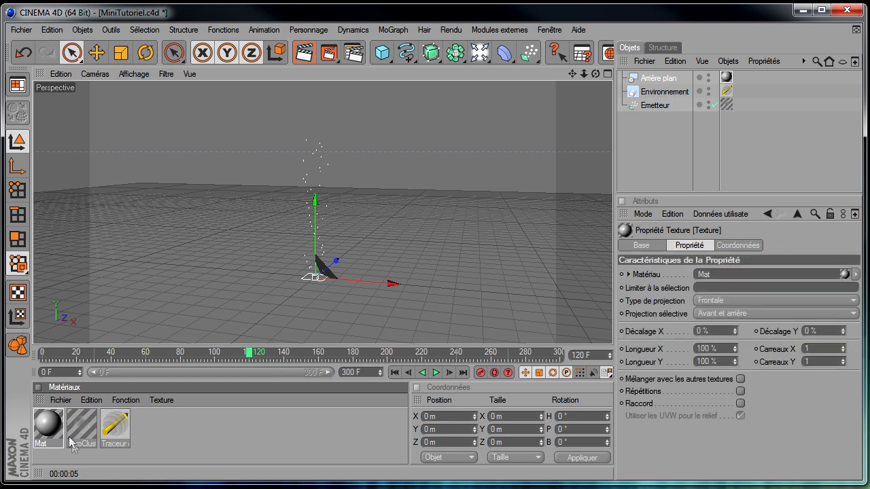
- Load a Dégradé texture in the Mat material's colour channel and set its type to 2D - Circulaire
double_click(49, 427)
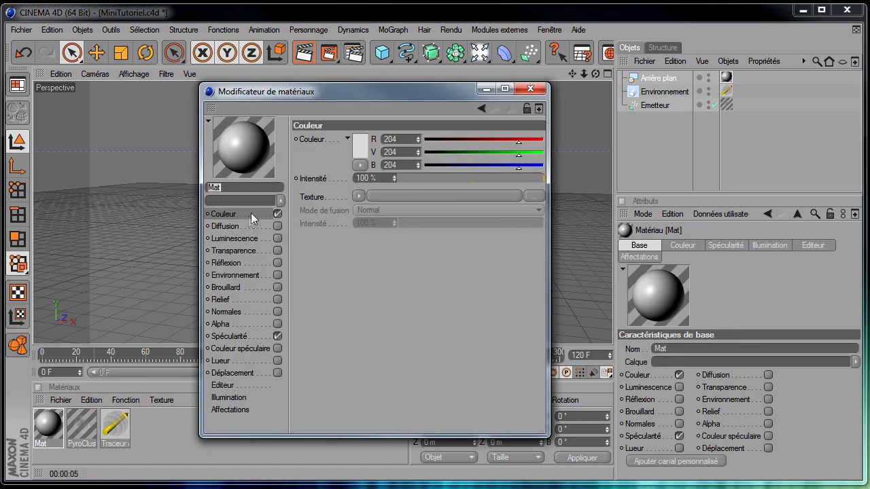
left_click(359, 197)
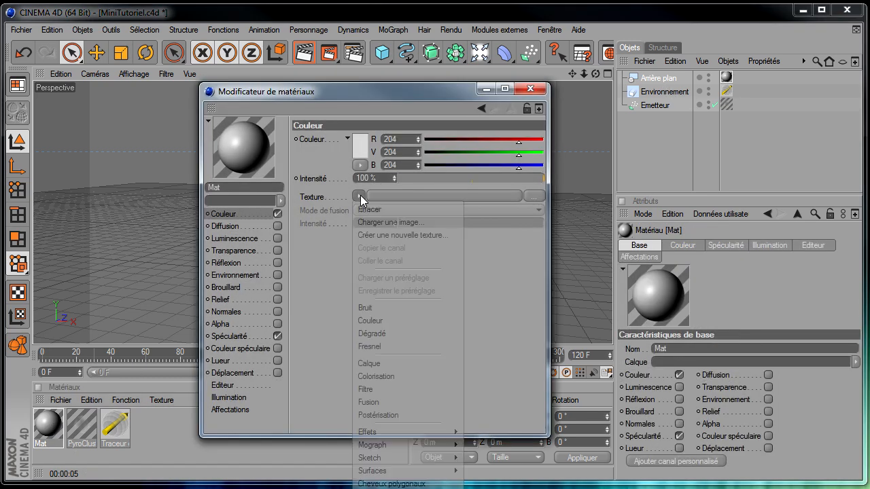
left_click(398, 333)
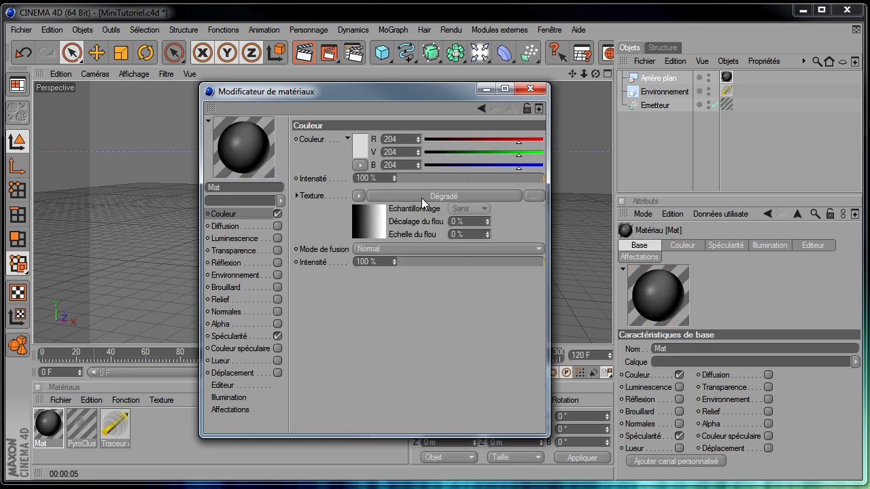
left_click(392, 196)
left_click(364, 235)
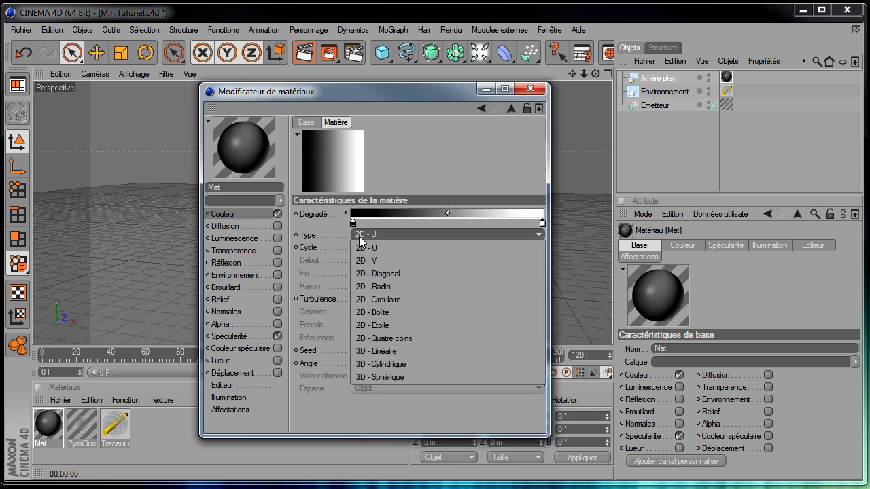
left_click(392, 299)
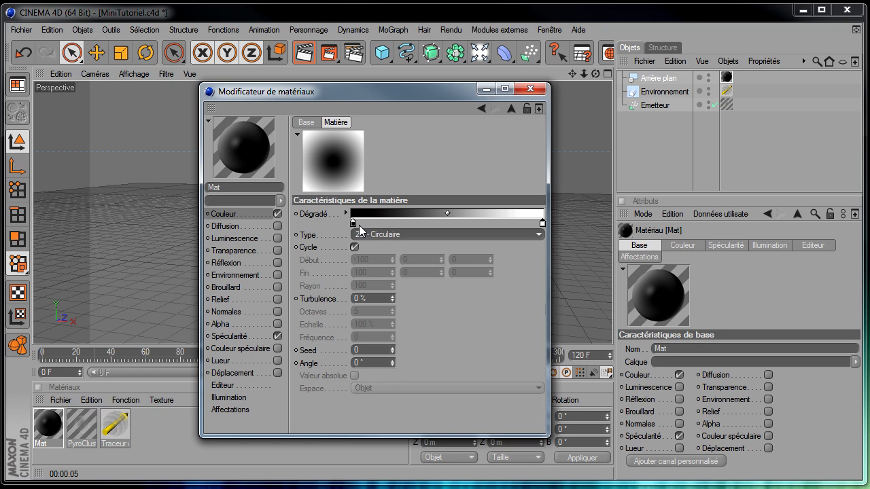
- Make the circular gradient white at its centre and grey (RGB 145) at its edge, and close the material editor
mouse_move(354, 224)
left_mouse_down()
mouse_move(492, 222)
mouse_move(352, 223)
left_mouse_up()
left_click_drag(492, 224, 544, 223)
double_click(543, 222)
left_click_drag(467, 231, 460, 214)
left_click(501, 276)
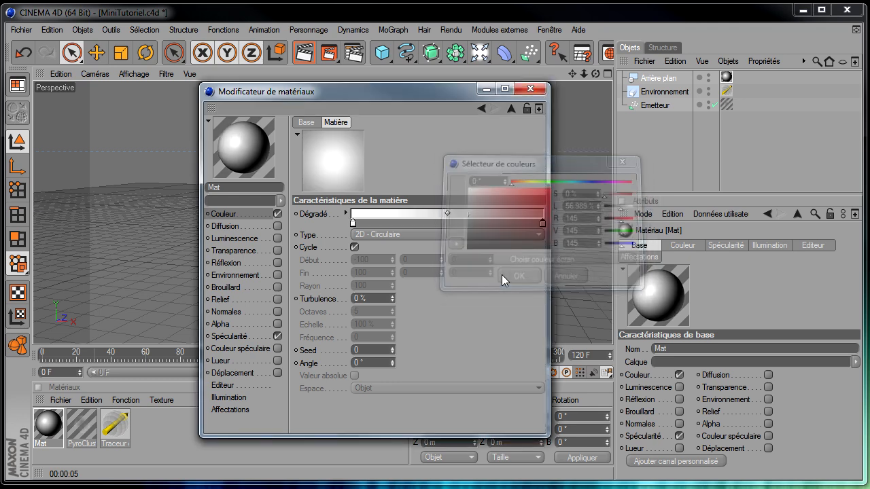
left_click(530, 88)
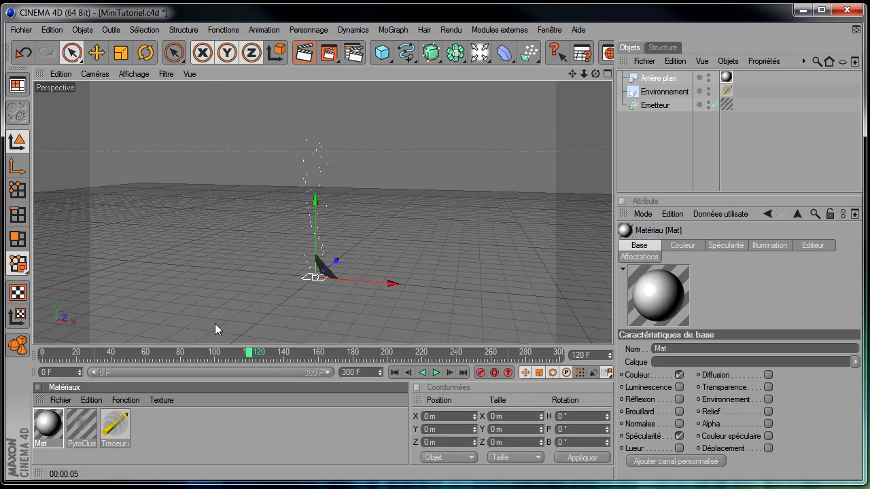
left_click_drag(658, 83, 660, 80)
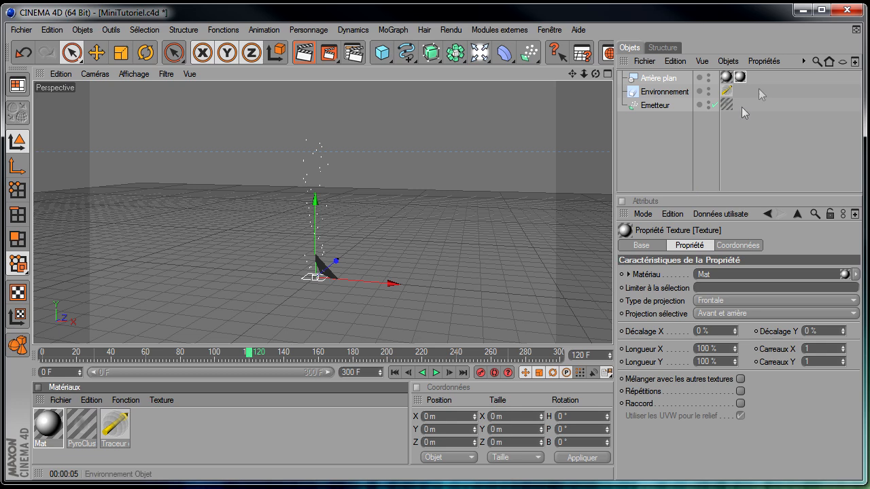
left_click(740, 78)
key("Delete")
left_click(706, 138)
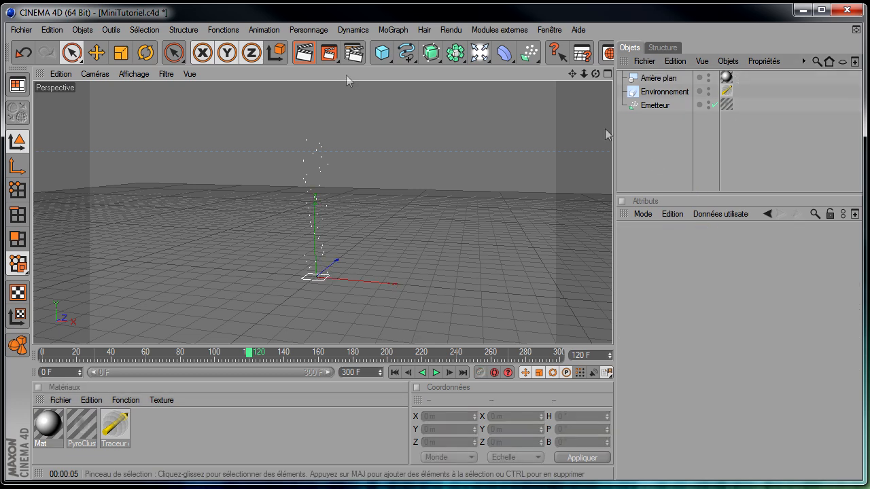
- Render the perspective view, check the PyroCluster material's general settings, and render the view again
left_click(305, 58)
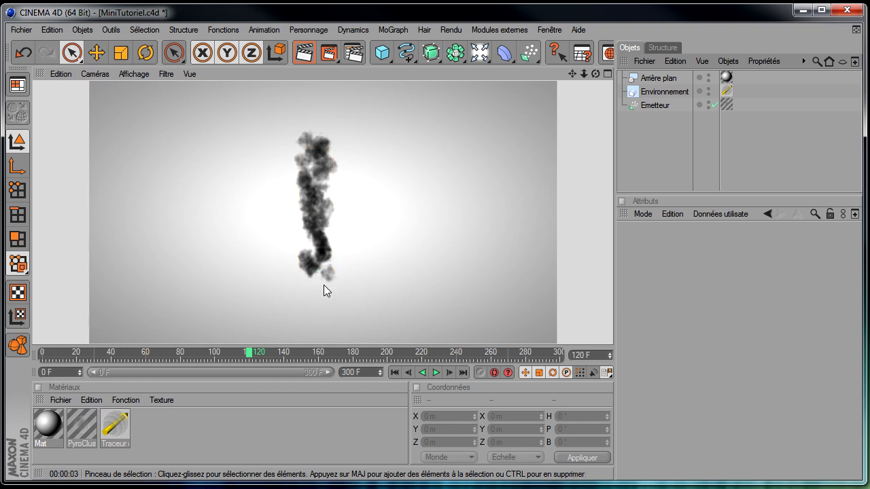
double_click(74, 423)
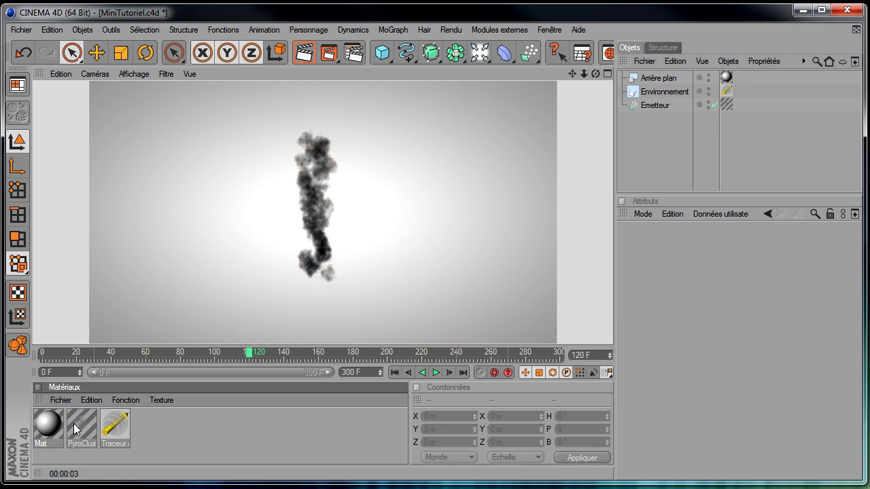
left_click_drag(353, 102, 565, 92)
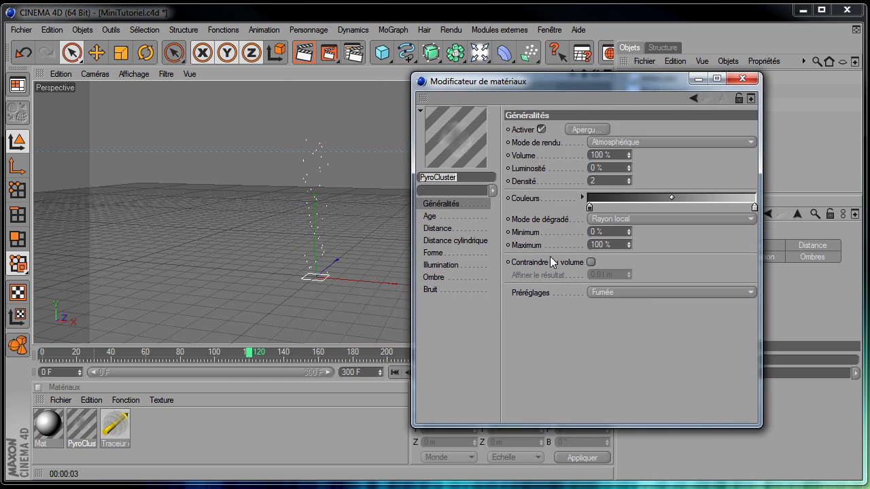
left_click(742, 78)
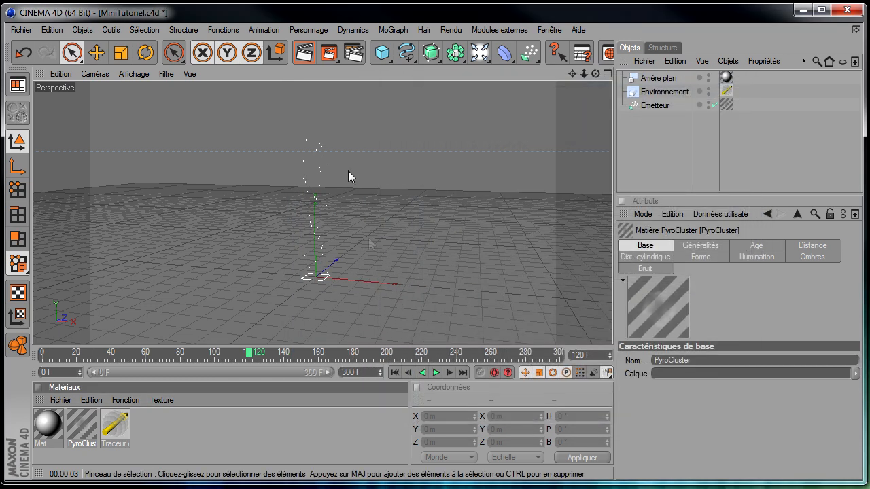
left_click(301, 54)
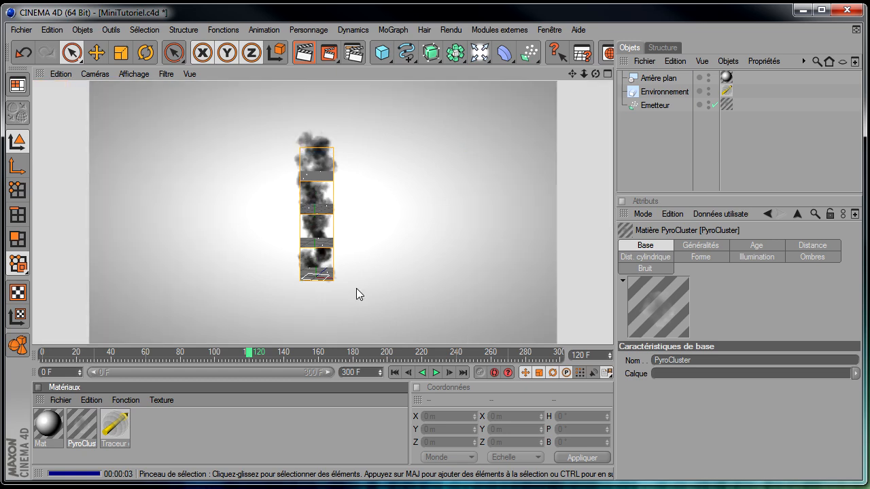
- Play the particle animation from the first frame and stop it partway
left_click(394, 373)
left_click(436, 373)
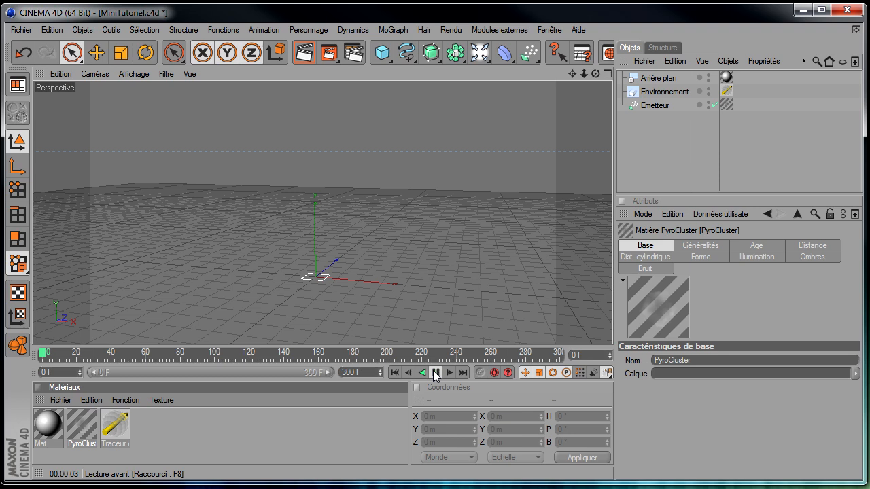
left_click(436, 372)
- Add a Ventilation particle modifier and raise it above the emitter to about 387 m in Y
left_click_drag(534, 54, 727, 114)
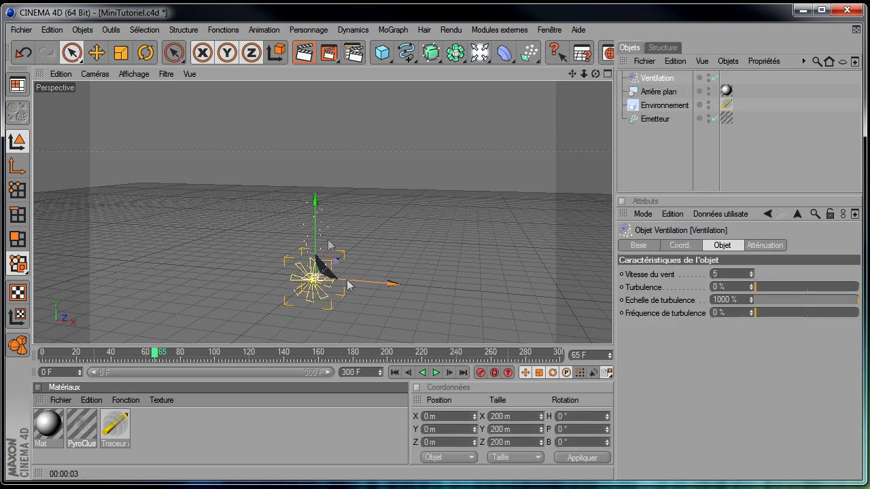
left_click_drag(315, 199, 315, 111)
- Play the wind-affected particles from the first frame, stop at frame 70, and render the perspective view
left_click(394, 372)
left_click_drag(596, 74, 540, 79)
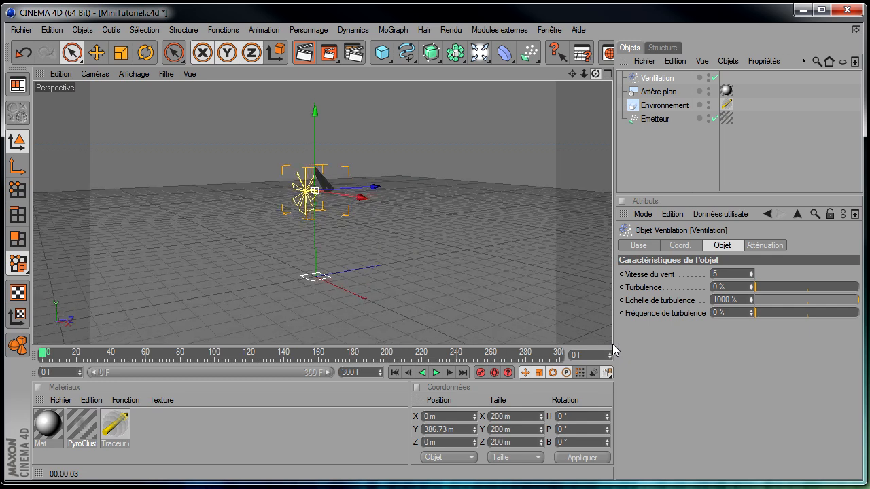
left_click(435, 372)
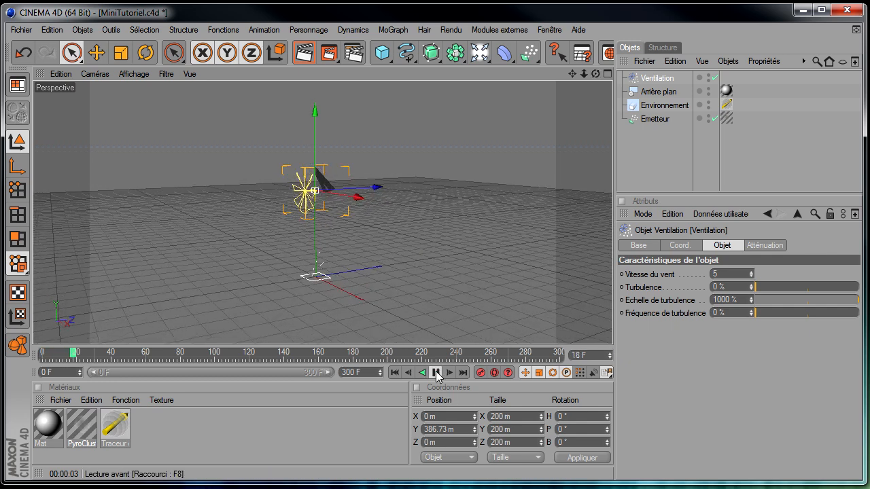
left_click(435, 373)
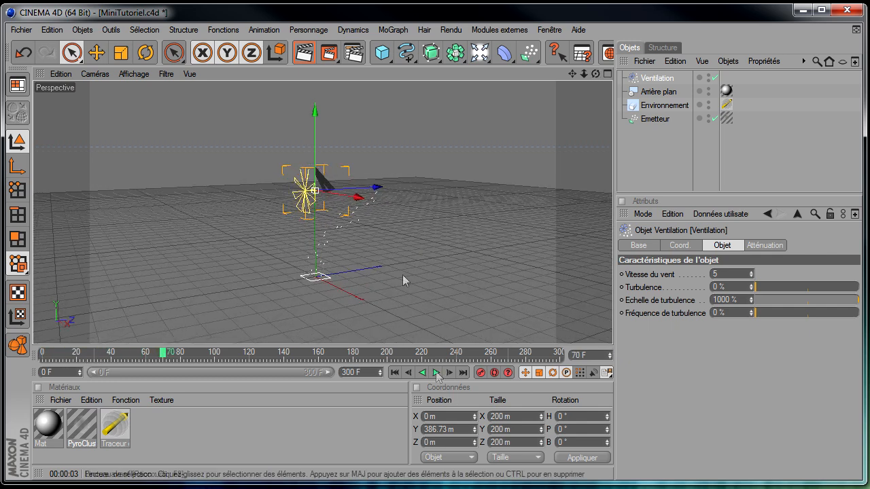
left_click(299, 54)
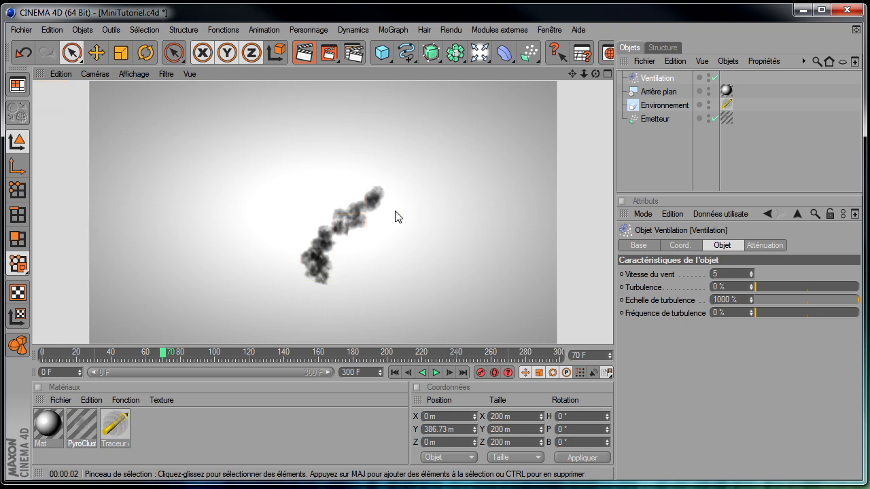
- Review the emitter and its PyroCluster tag, the Environnement object, and the Traceur de volume material
left_click(643, 161)
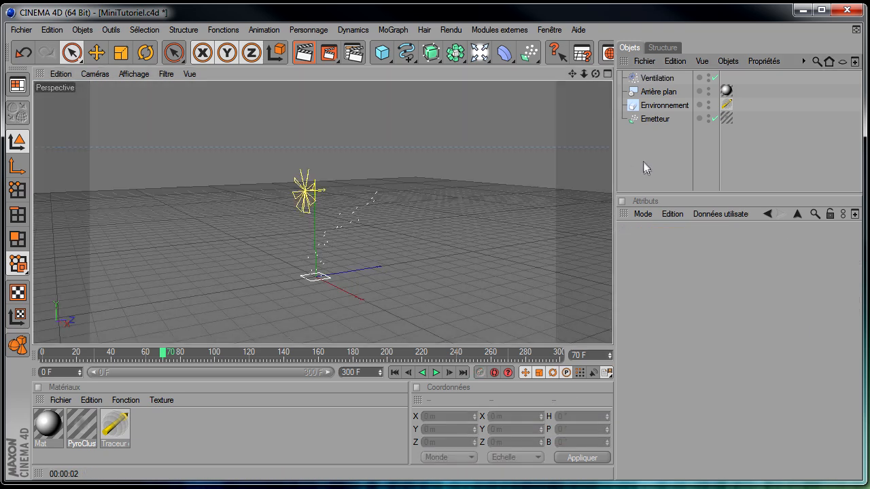
left_click(658, 119)
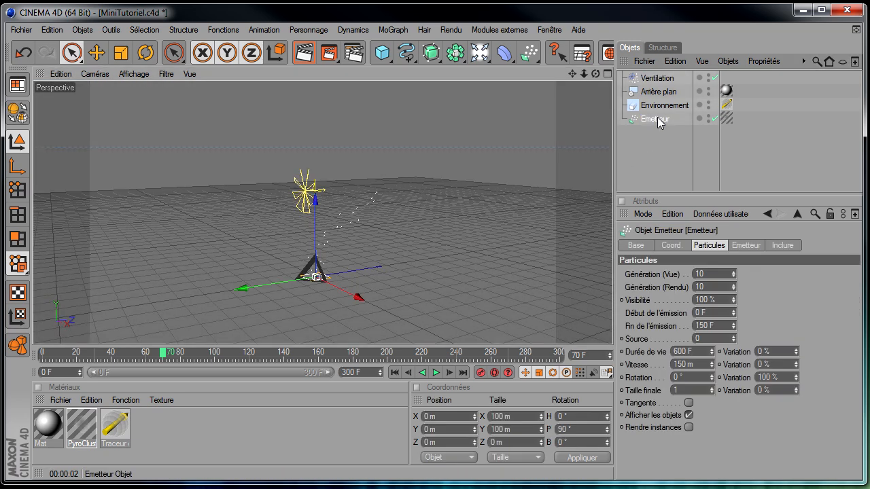
left_click(725, 119)
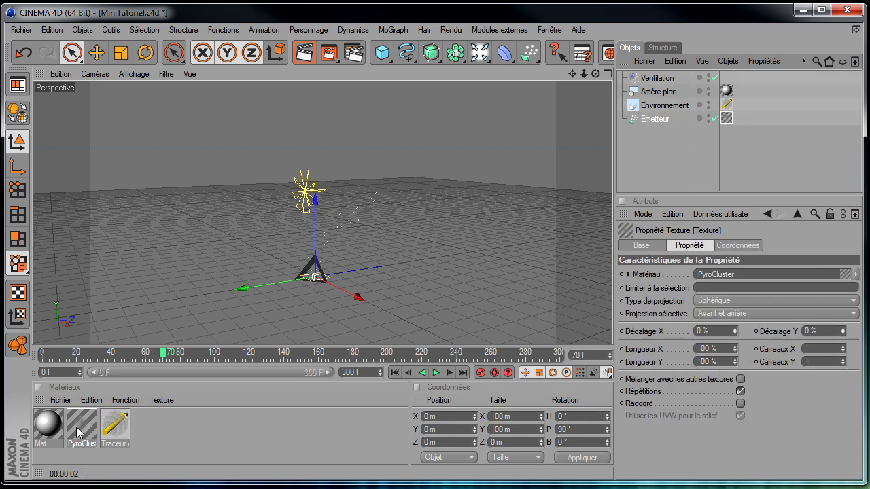
left_click(685, 105)
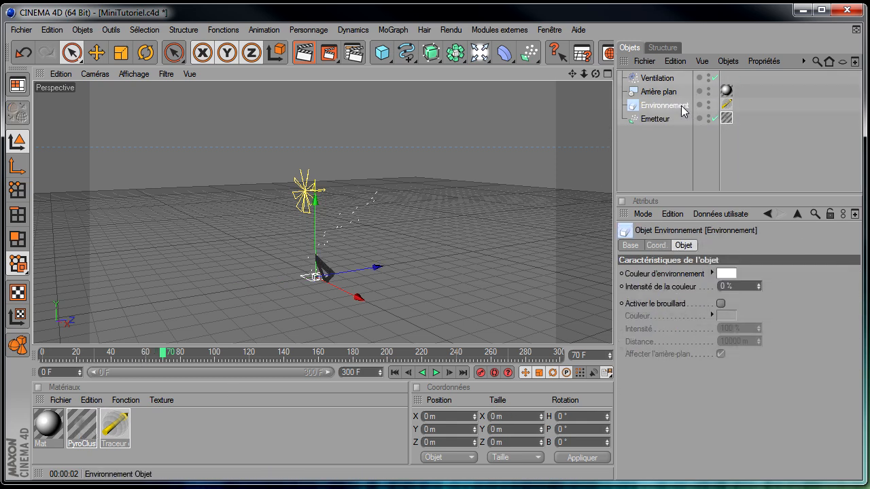
left_click(127, 427)
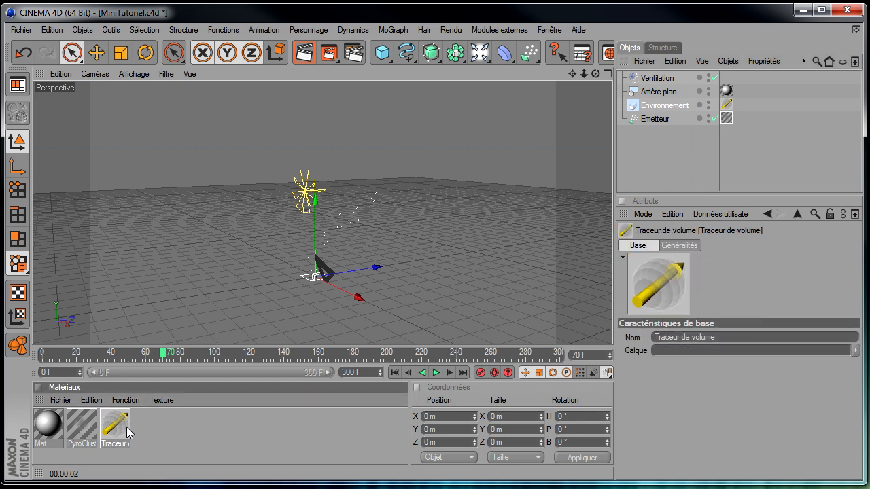
- Examine the PyroCluster material's presets and its age, distance, shape, illumination, shadow and noise settings, and close the editor
double_click(82, 428)
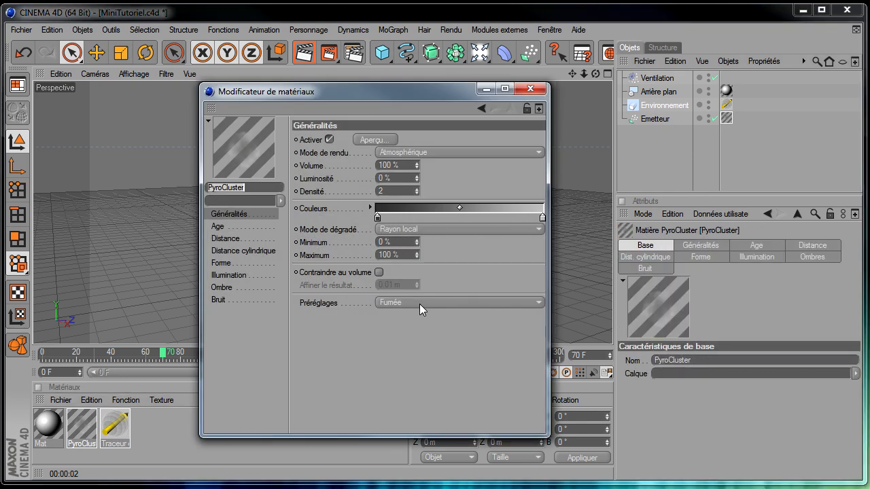
left_click(422, 300)
left_click(420, 303)
left_click(244, 226)
left_click(242, 239)
left_click(240, 250)
left_click(241, 263)
left_click(245, 276)
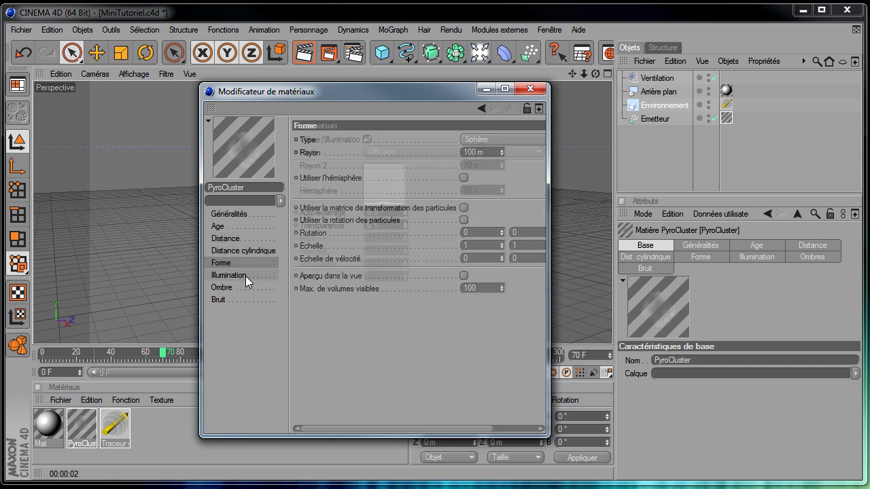
left_click(241, 287)
left_click(244, 300)
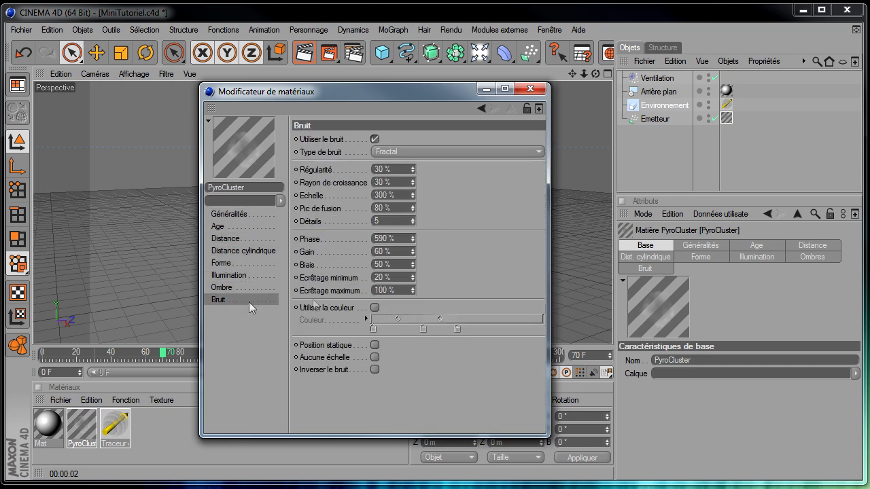
left_click(530, 89)
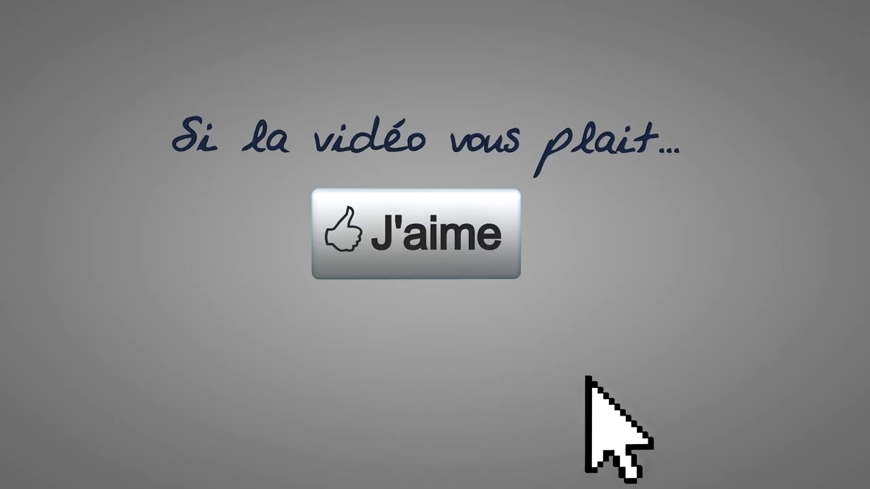